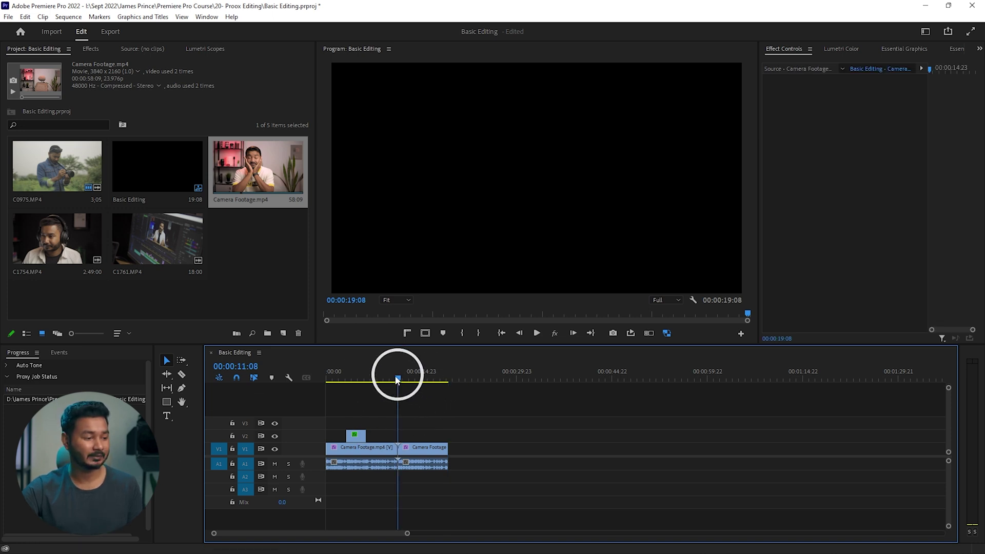
Step: Rewind the playhead to 00:00, select the second Lumetri Color effect, and play the sequence
left_click_drag(400, 374, 321, 386)
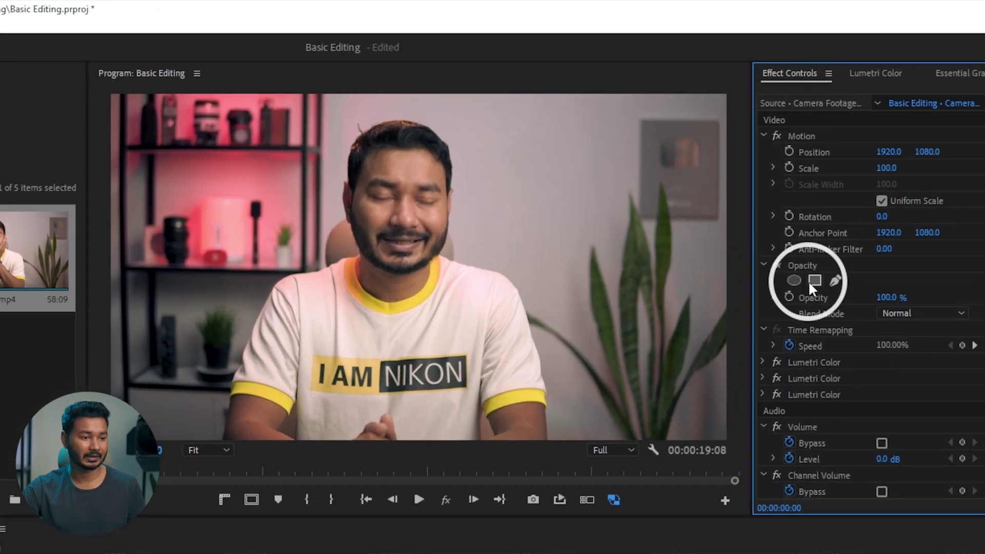
left_click(805, 376)
key("F1")
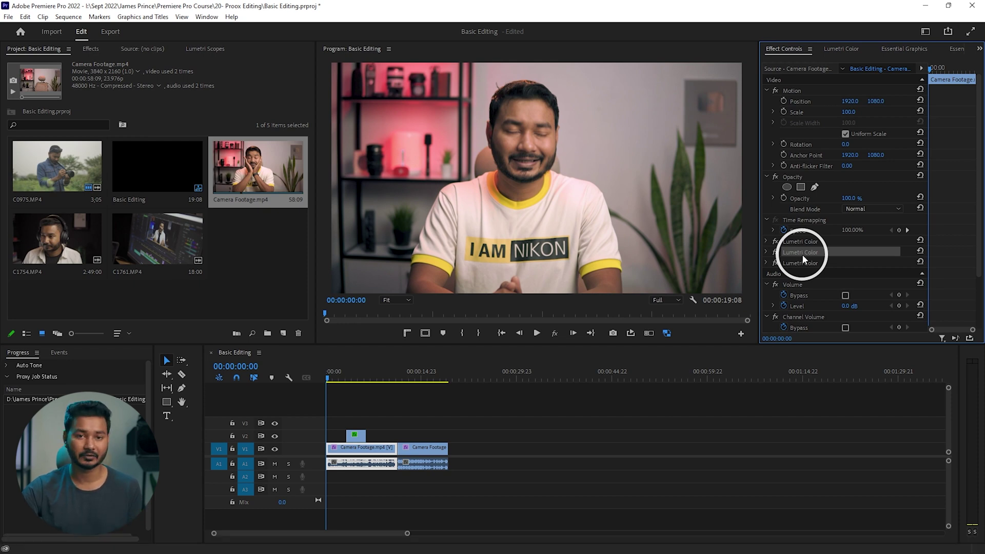
key("space")
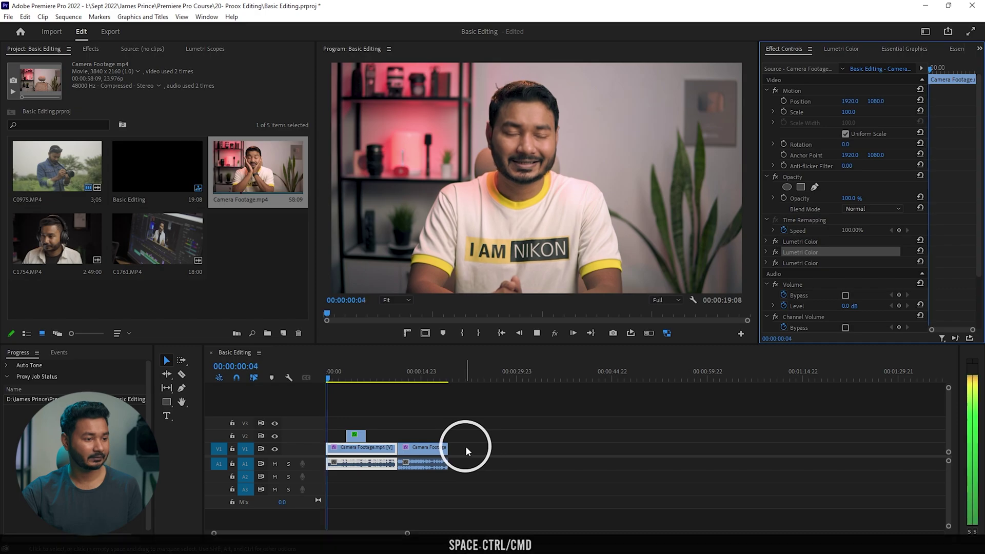
key("ctrl+grave")
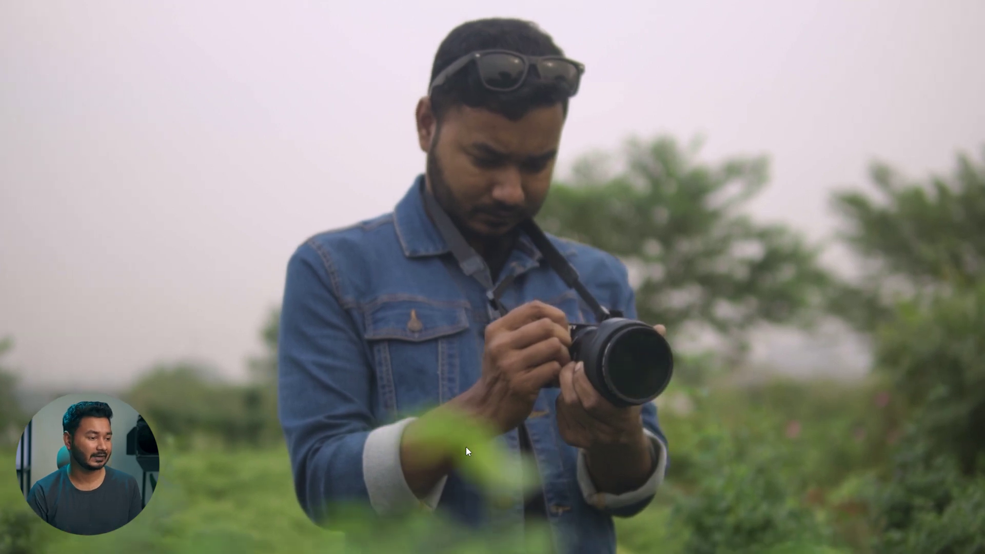
key("ctrl+grave")
key("space")
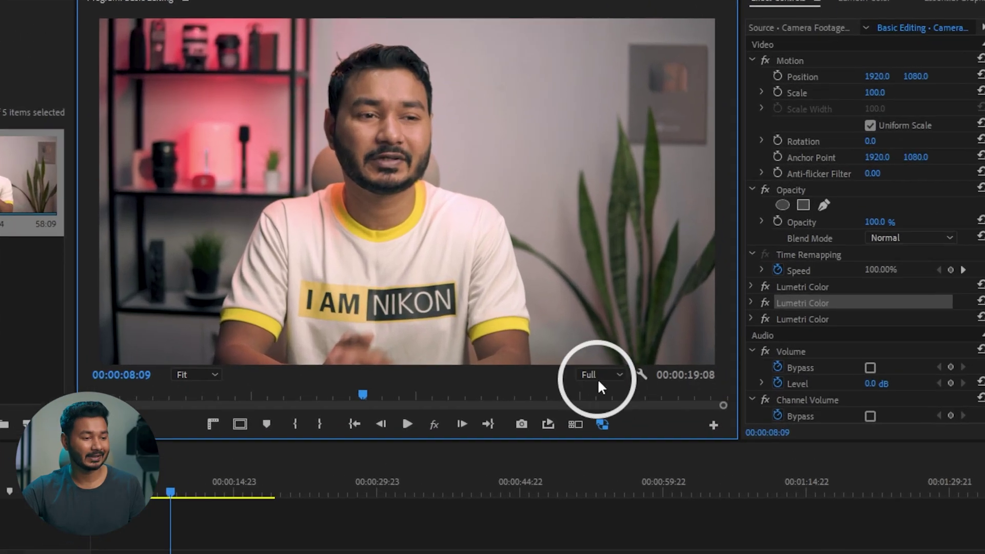
Step: Set Program monitor playback resolution to 1/4, rewind to 00:00, and play full screen
left_click(605, 371)
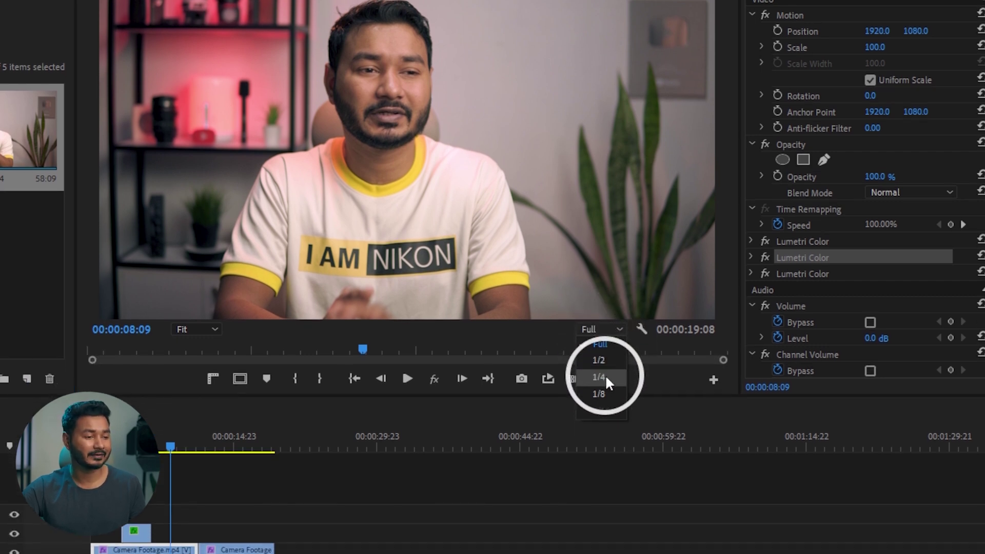
left_click(604, 374)
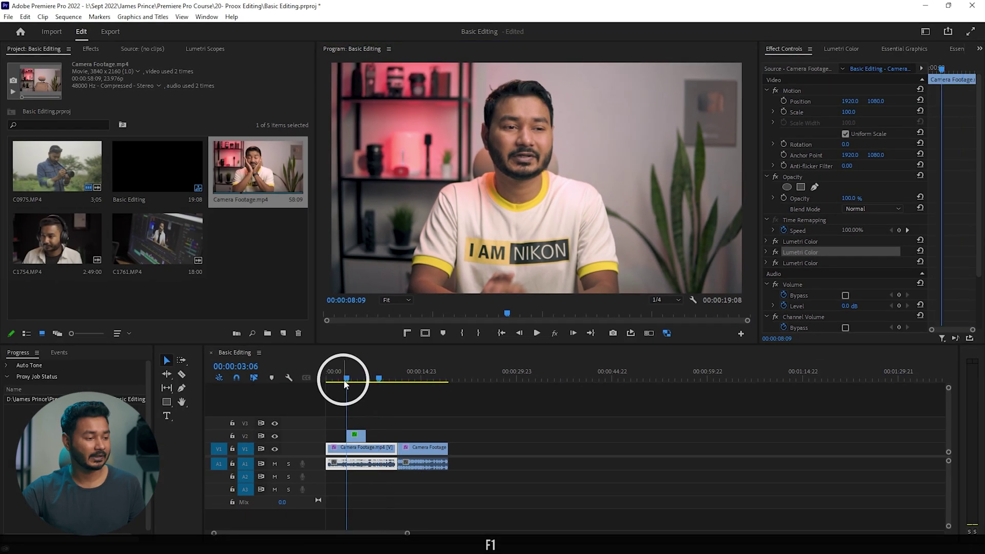
left_click_drag(341, 379, 311, 380)
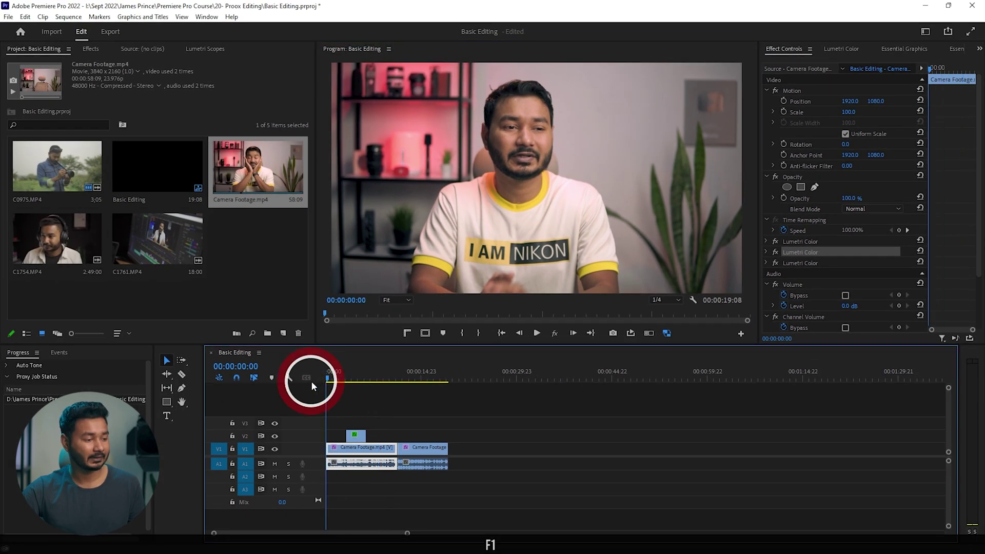
key("ctrl+space")
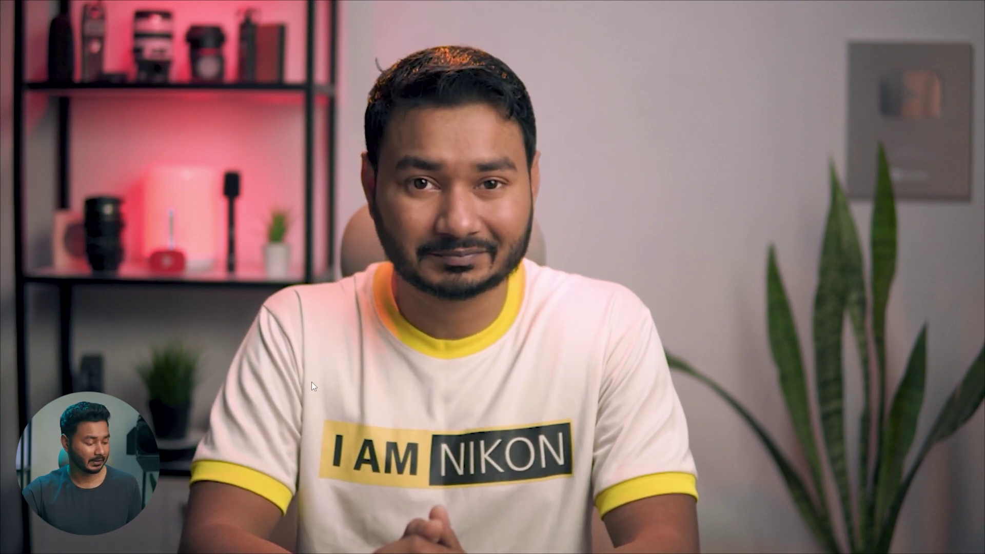
Step: Exit full-screen playback and bring up the playback resolution choices again
key("ctrl+grave")
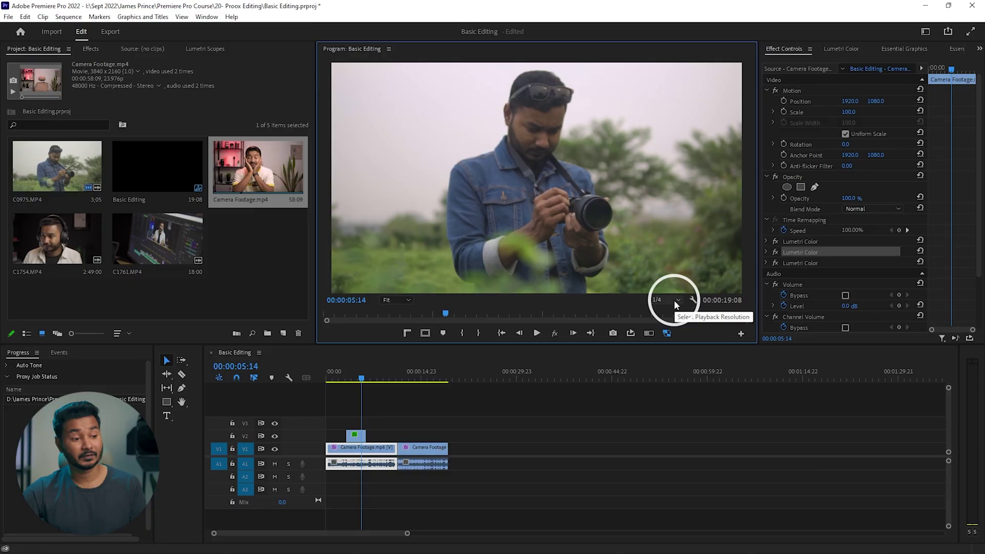
left_click(666, 300)
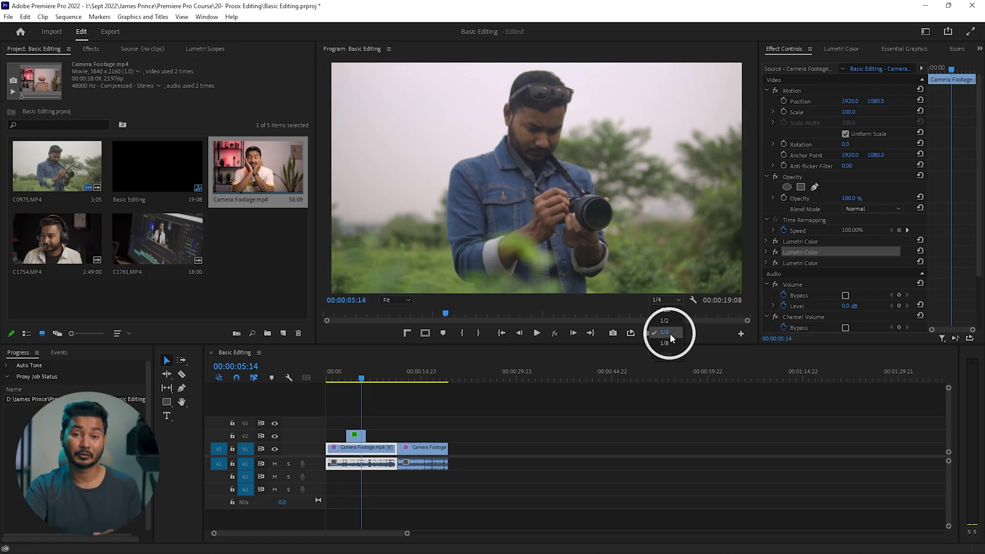
Step: Keep 1/4 resolution and bring up options for the second Camera Footage clip at 00:00:15:06
left_click(670, 333)
mouse_move(405, 379)
left_mouse_down()
mouse_move(395, 378)
mouse_move(406, 383)
left_mouse_up()
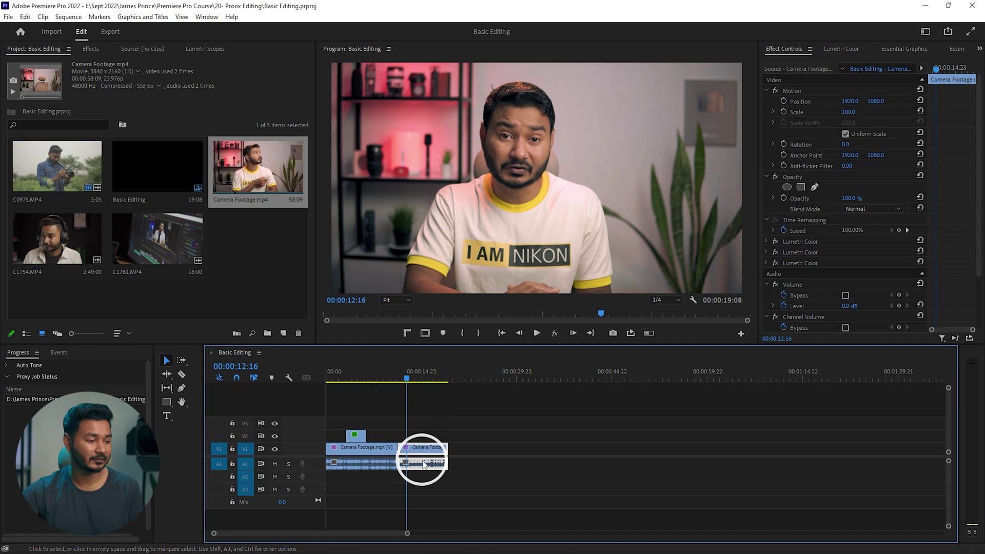
left_click(355, 378)
left_click(355, 435)
left_click(423, 377)
left_click(423, 448)
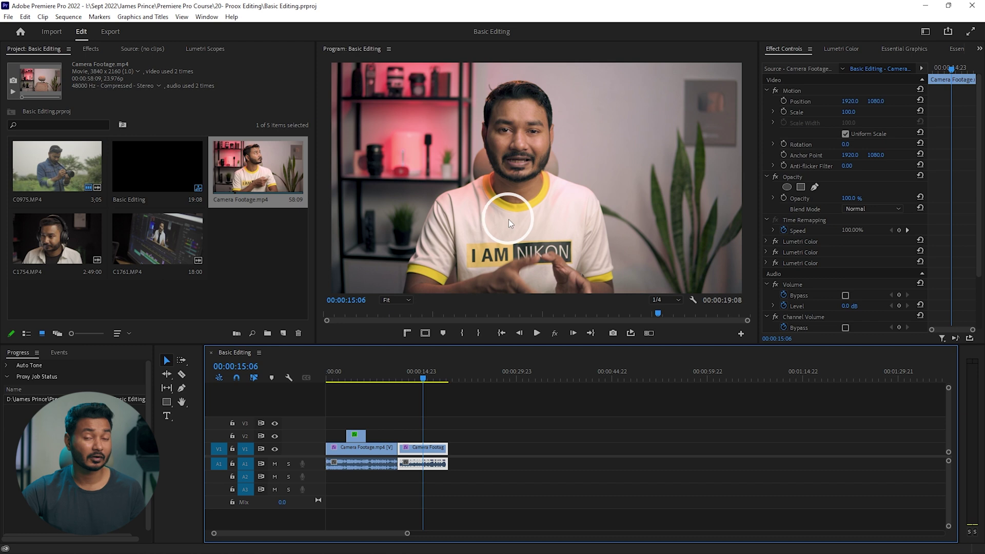
right_click(429, 446)
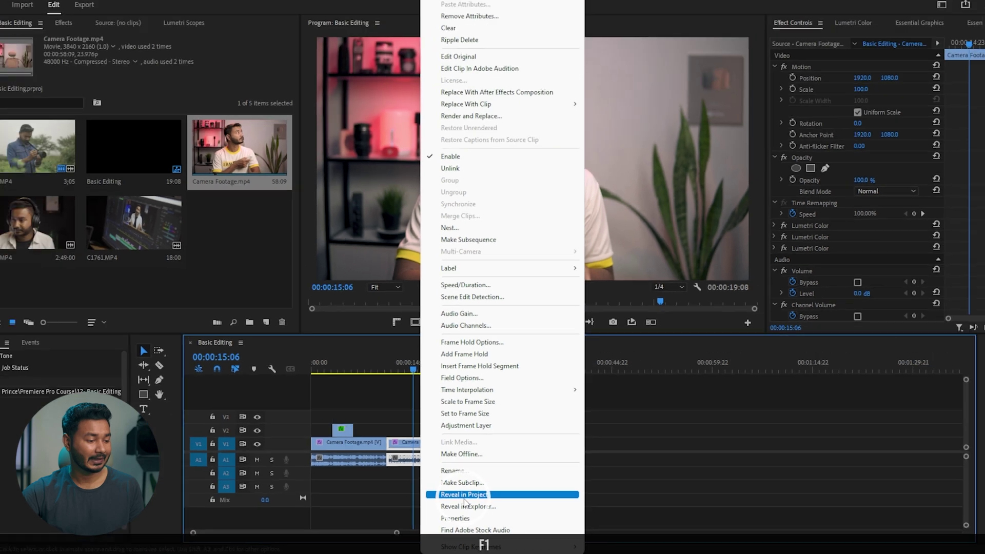
Step: Reveal Camera Footage.mp4 in the Project panel and choose Proxy > Create Proxies
left_click(398, 470)
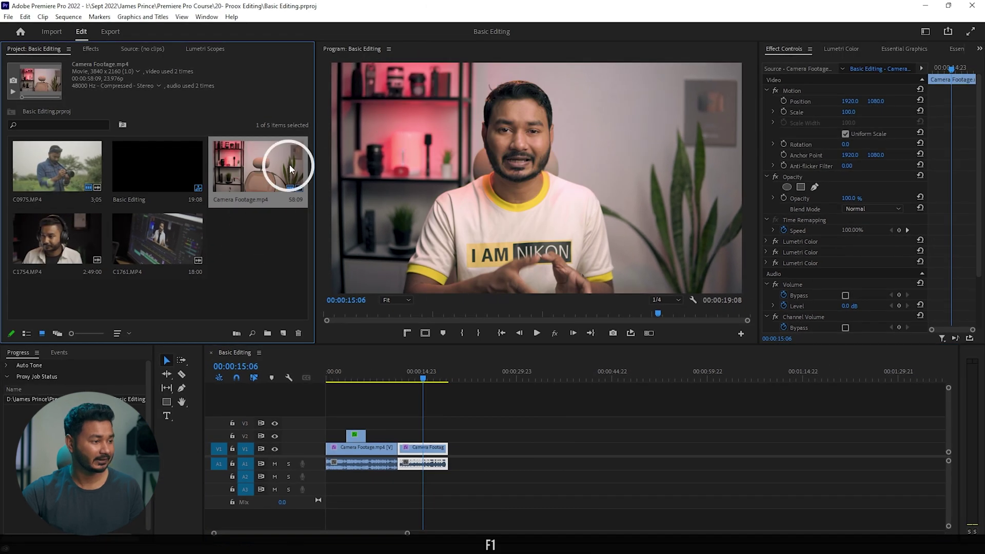
right_click(243, 173)
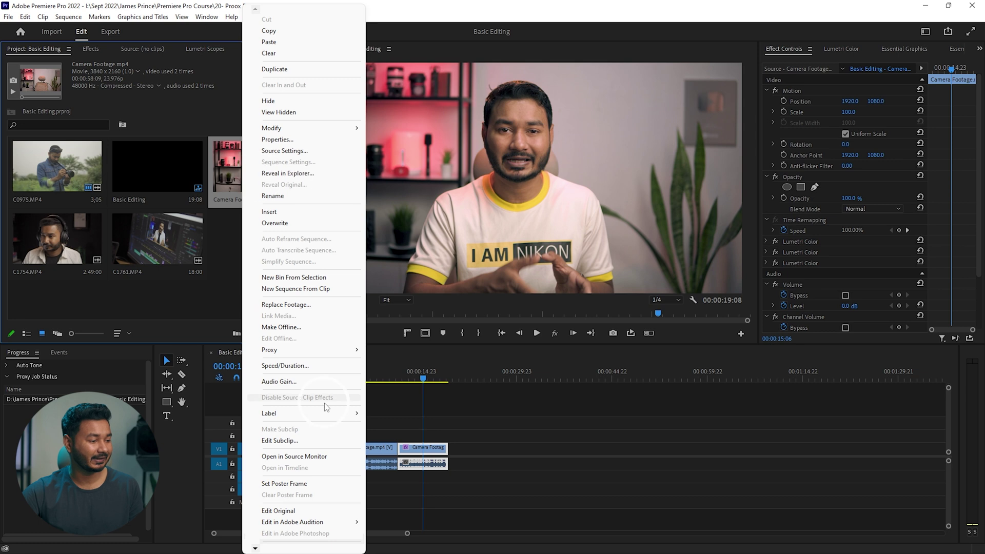
left_click(303, 352)
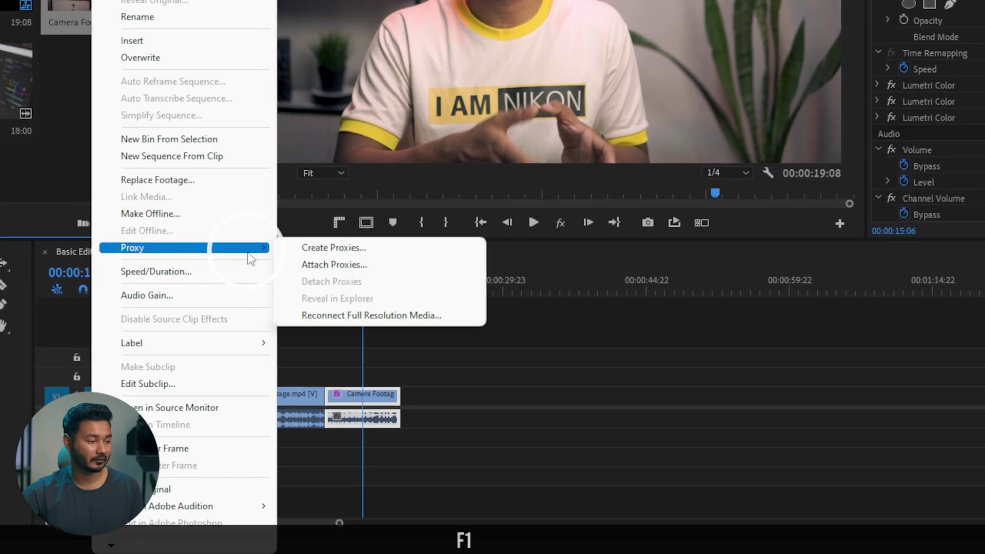
left_click(332, 249)
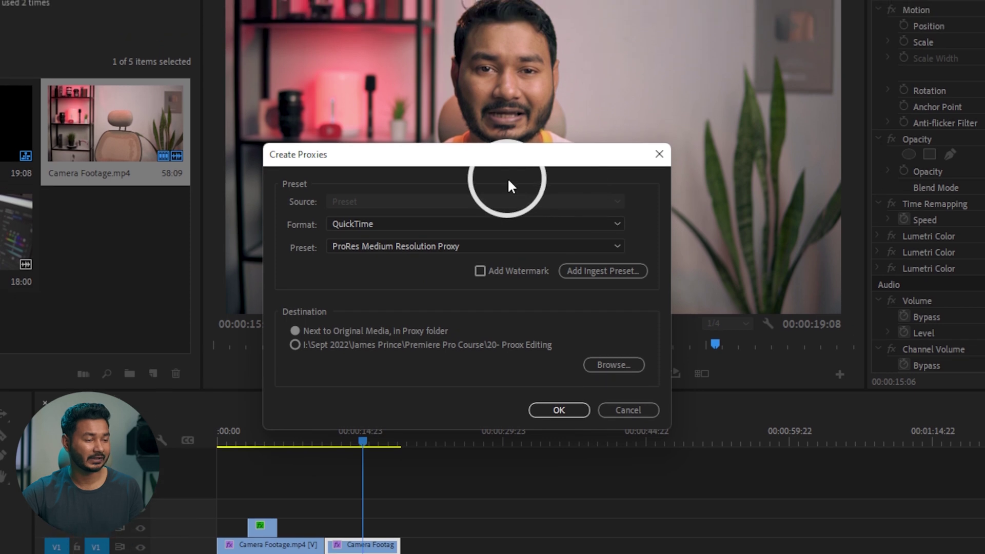
Step: Set proxies to QuickTime, ProRes Medium Resolution Proxy, with a custom destination folder
left_click(483, 227)
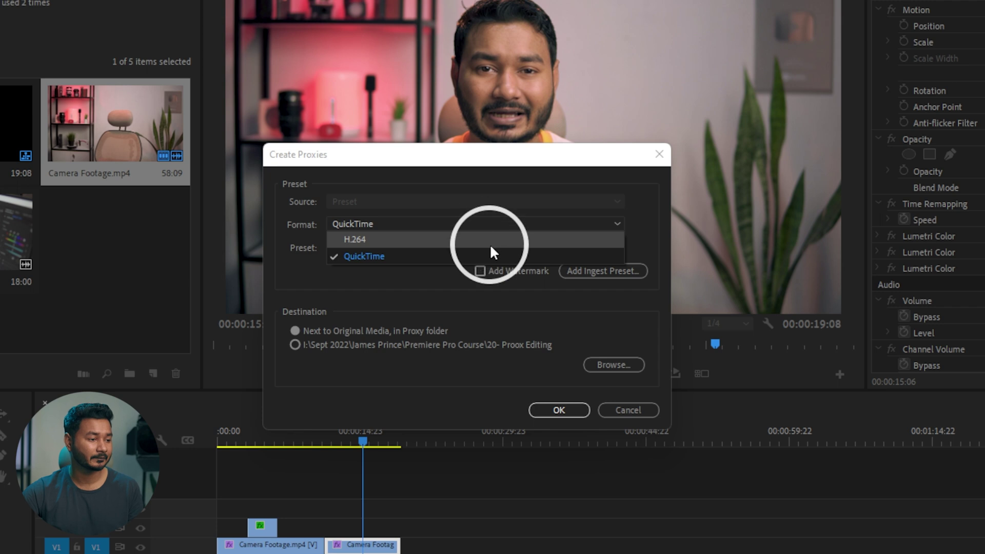
left_click(492, 252)
left_click(472, 245)
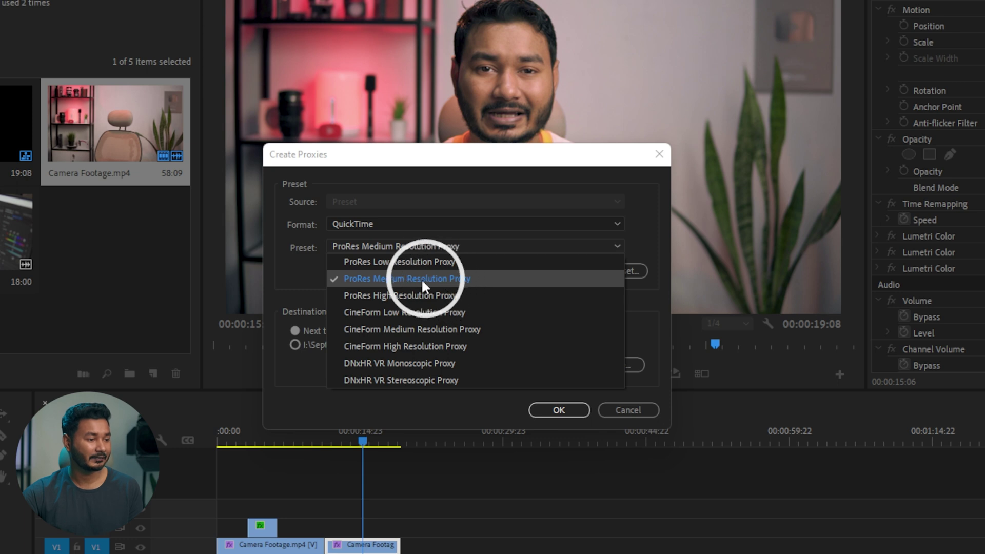
left_click(404, 279)
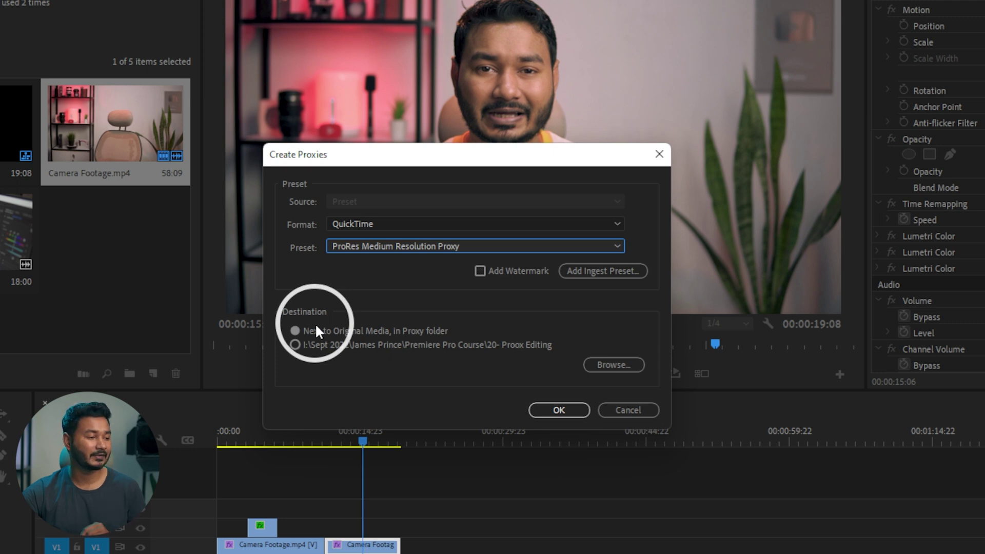
left_click(339, 331)
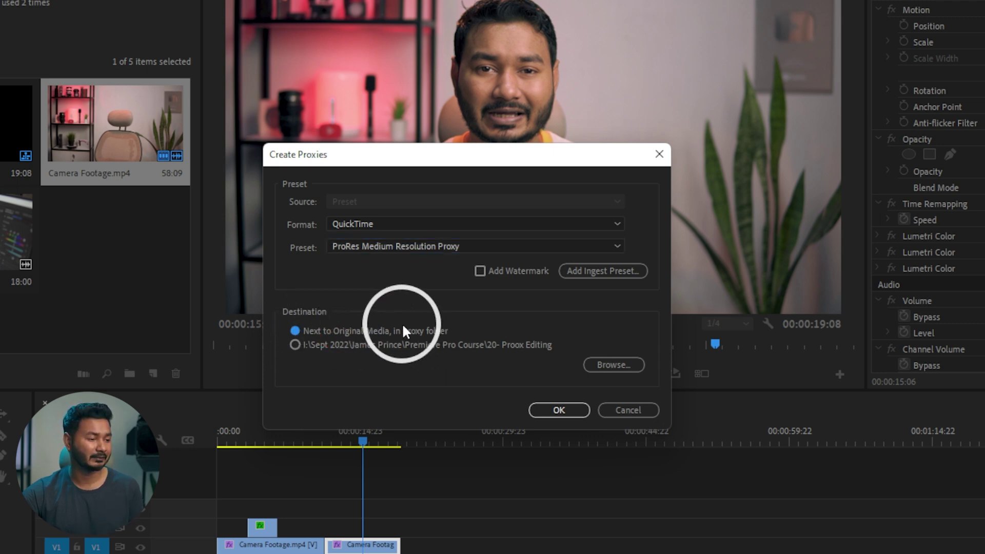
left_click(297, 345)
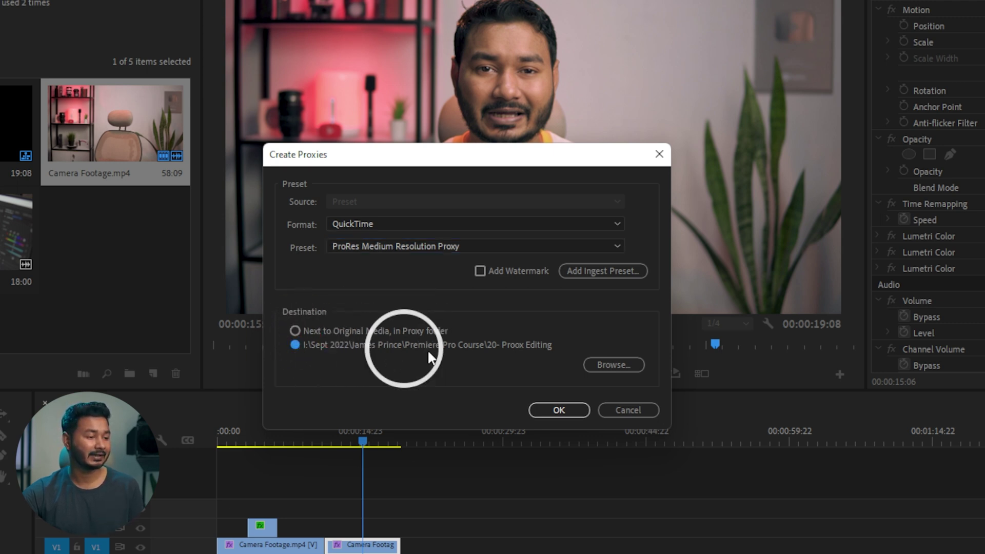
left_click(616, 366)
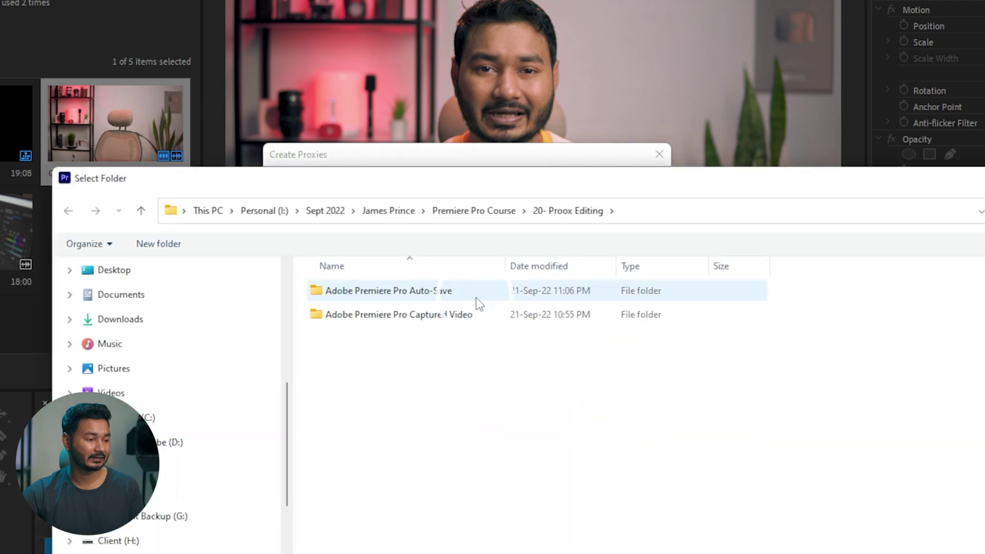
Step: Create a new folder named Proxy inside the 20- Proox Editing folder
left_click(485, 210)
left_click(431, 342)
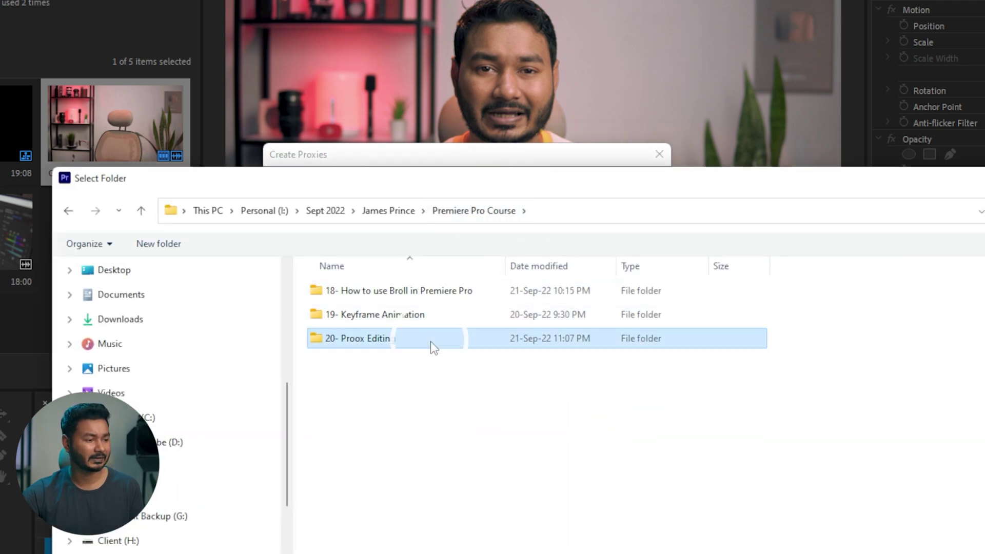
double_click(434, 343)
right_click(434, 365)
mouse_move(549, 524)
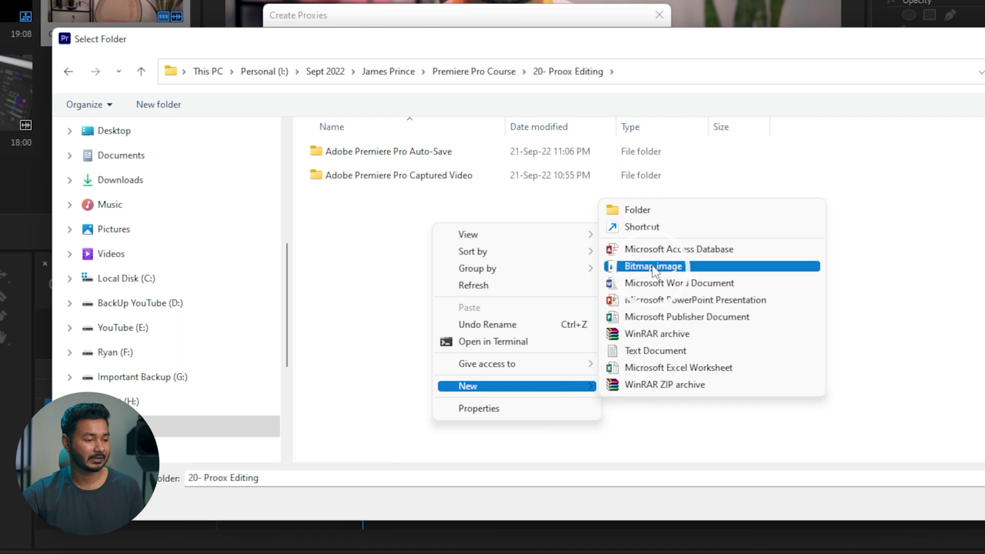
left_click(646, 211)
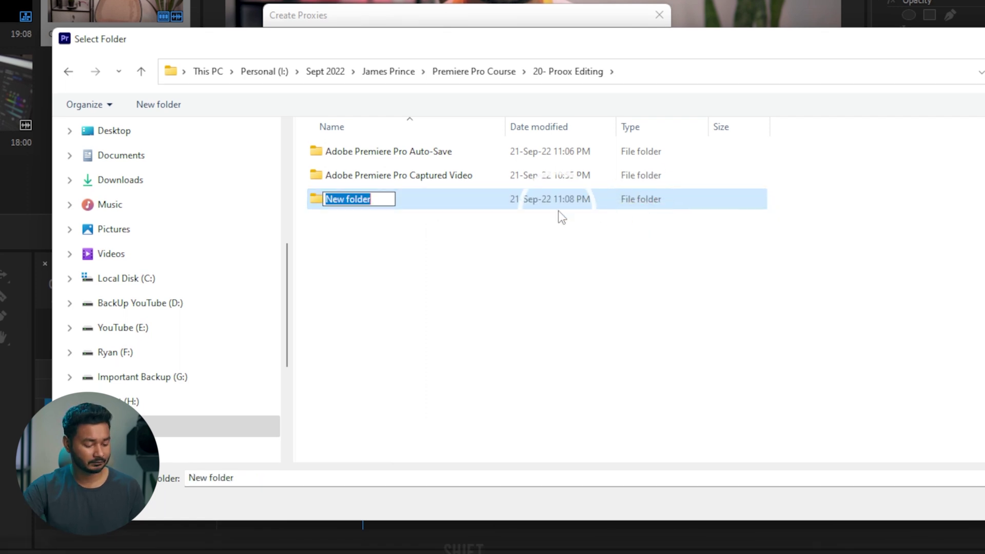
type("Proxy")
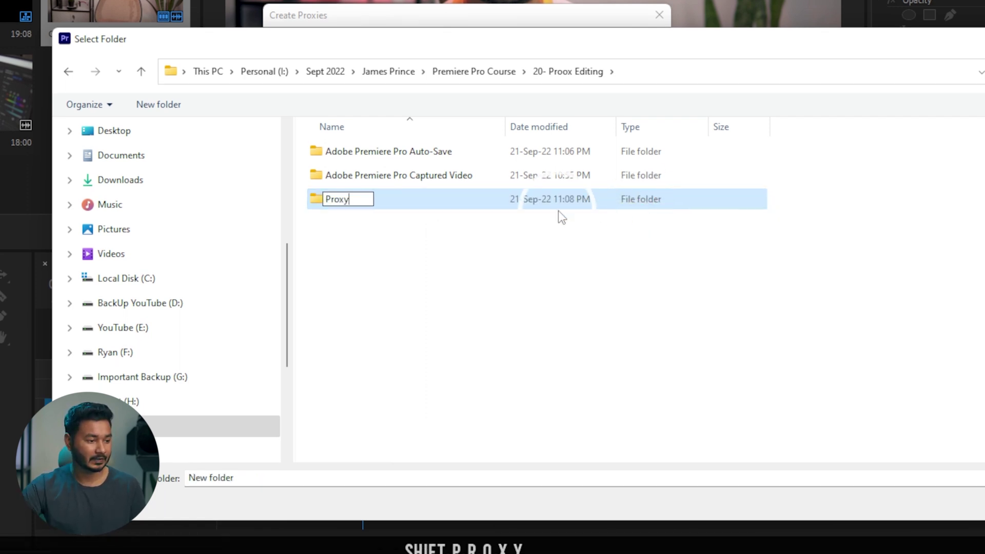
left_click(510, 226)
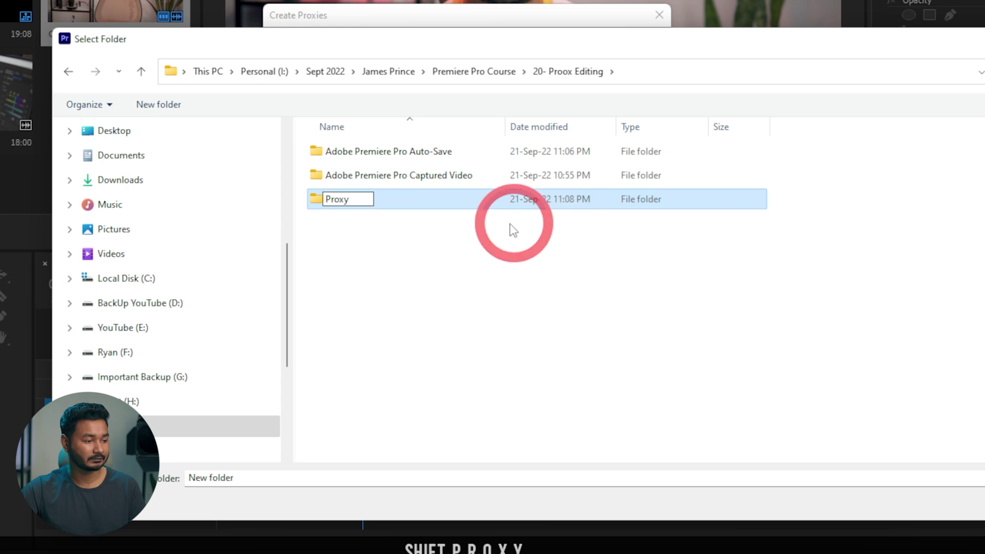
Step: Choose the Proxy folder as the proxy destination and confirm Create Proxies
double_click(460, 203)
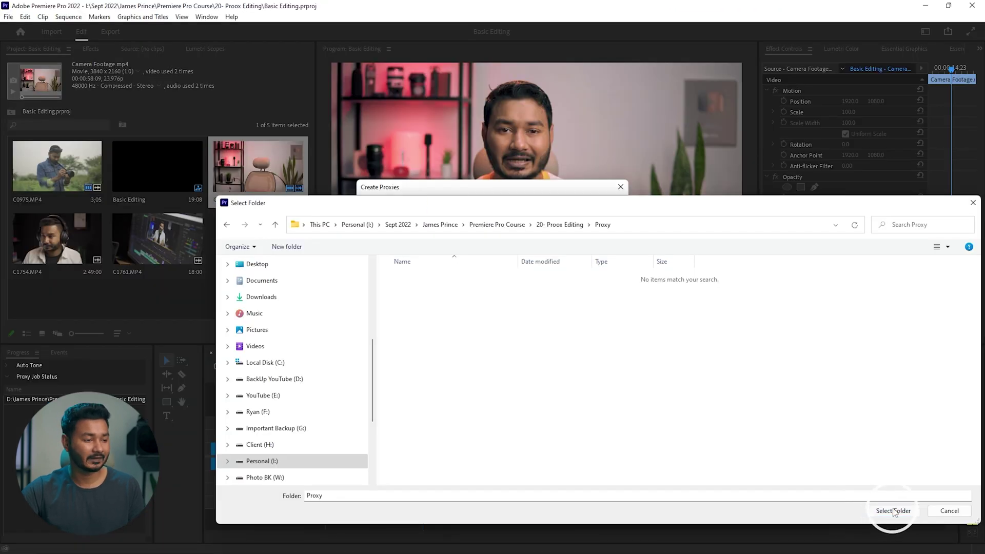
left_click(894, 511)
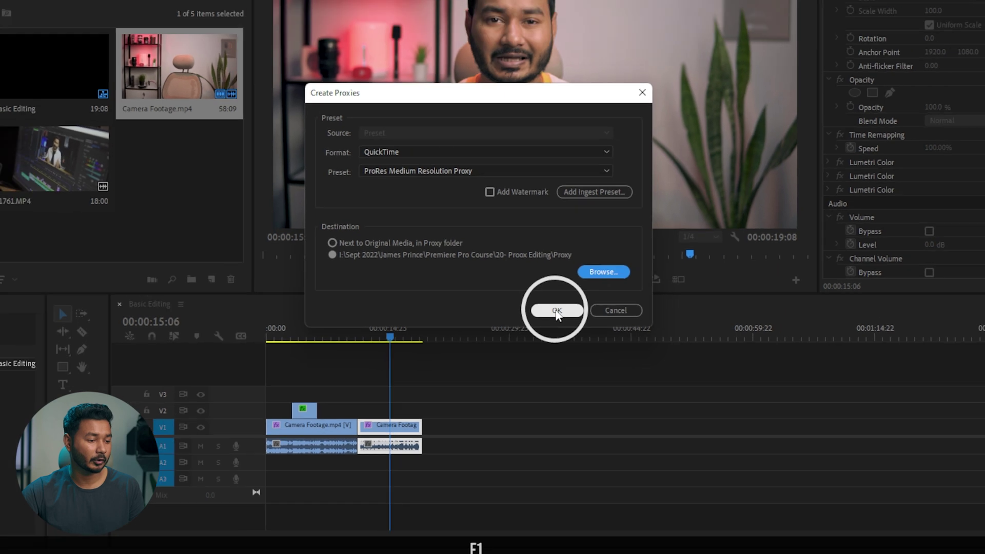
left_click(559, 271)
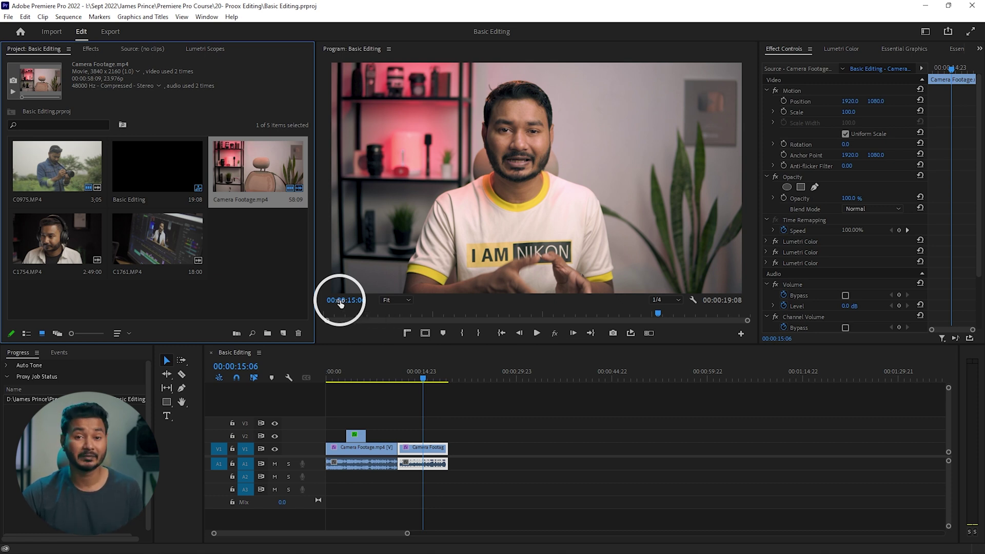
Step: Watch Media Encoder encode Camera Footage_Proxy.mov, then return to Premiere Pro
left_click(452, 378)
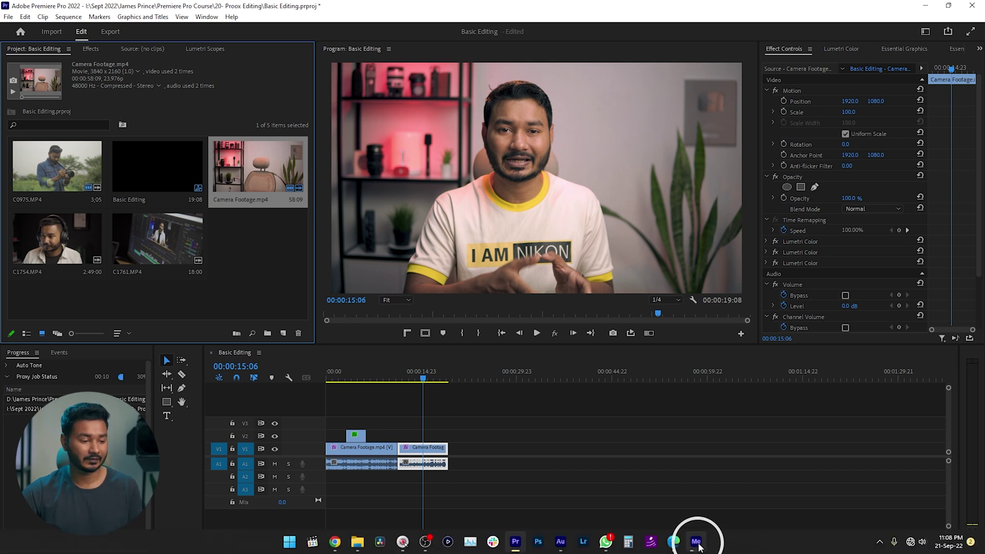
left_click(697, 543)
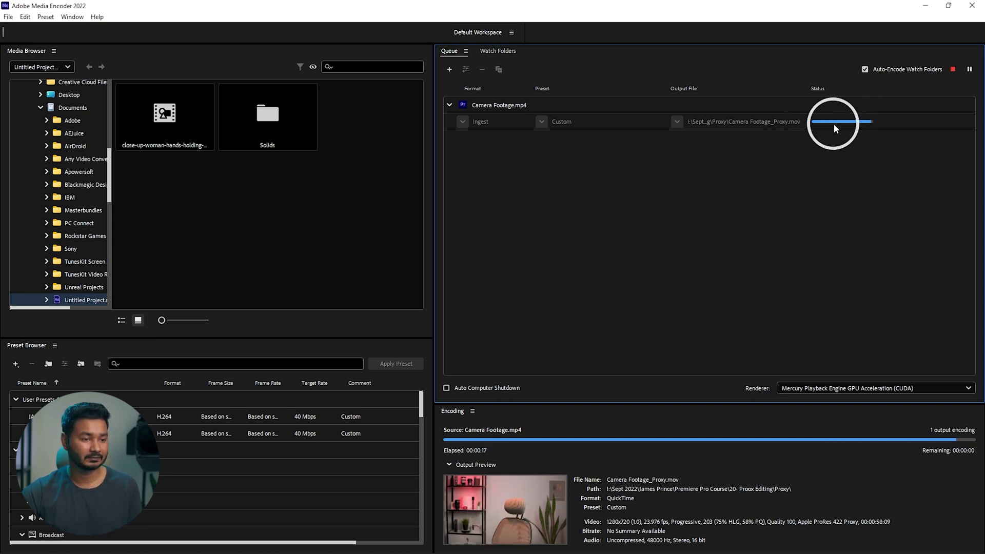
left_click(925, 6)
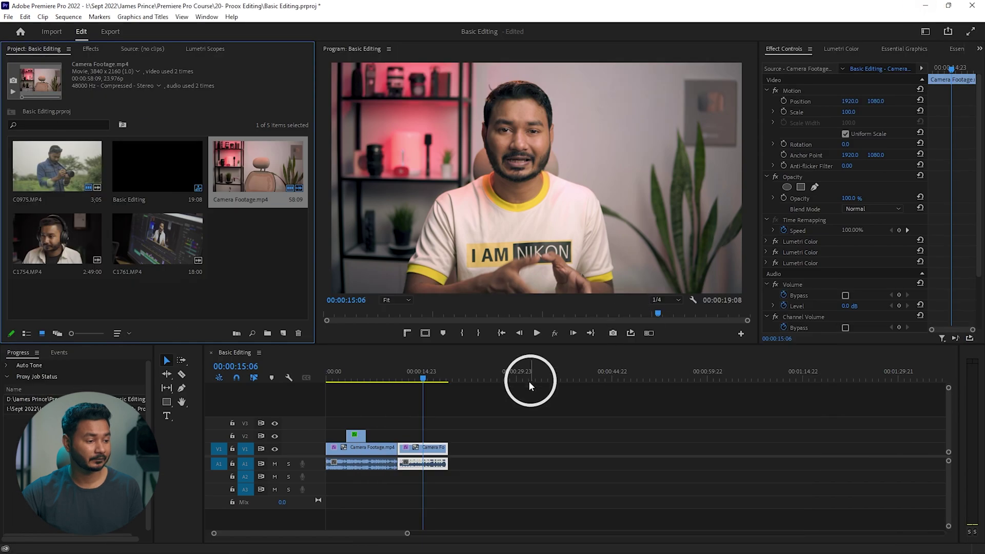
Step: Jump to the sequence start and set playback resolution back to Full
key("F1")
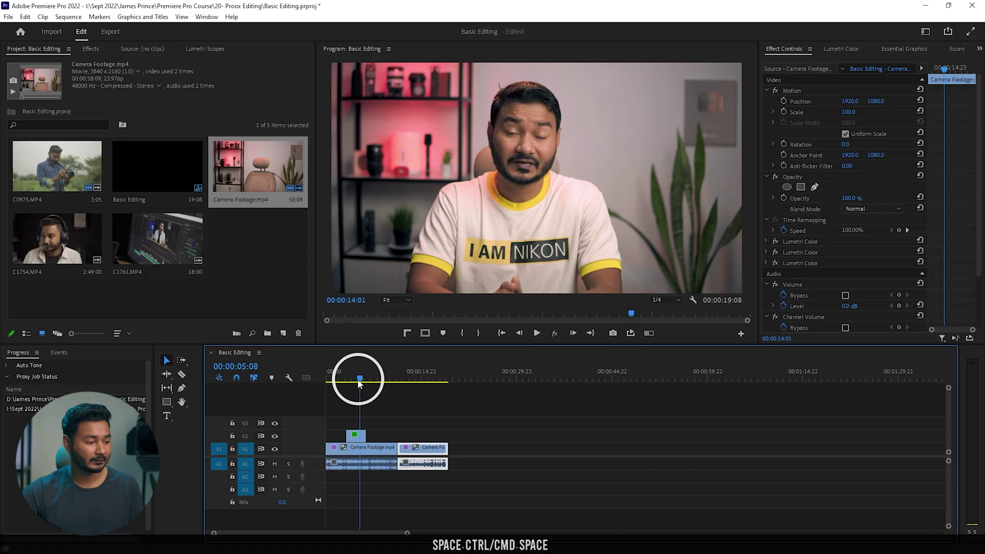
key("Home")
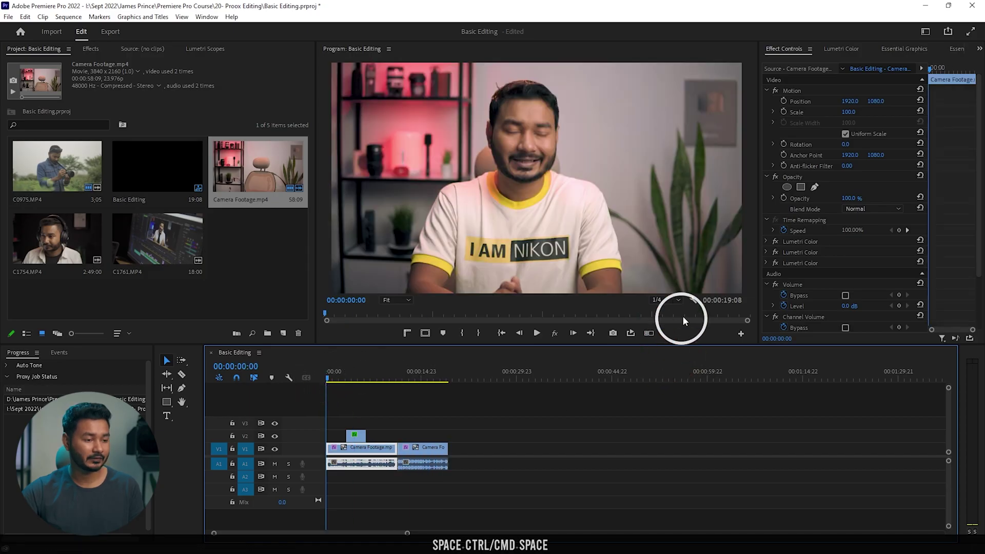
left_click(664, 301)
left_click(638, 334)
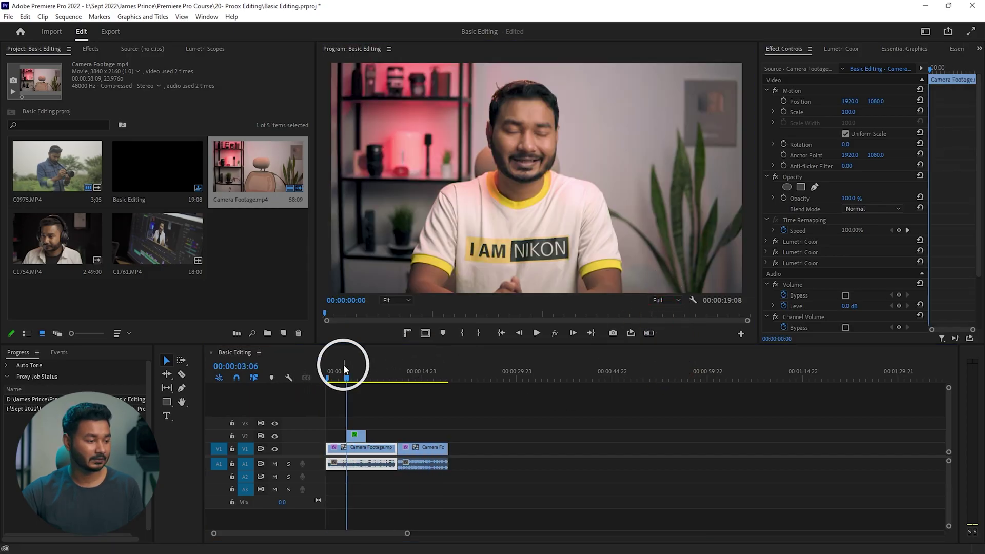
Step: Preview the sequence full screen and stop playback at 00:00:04:22
key("ctrl+space")
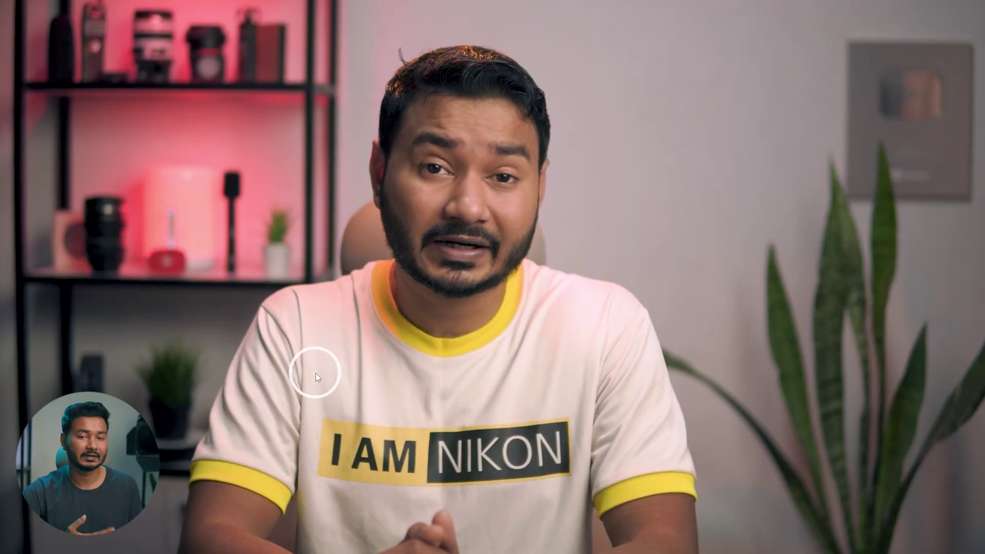
key("ctrl+grave")
key("ctrl+space")
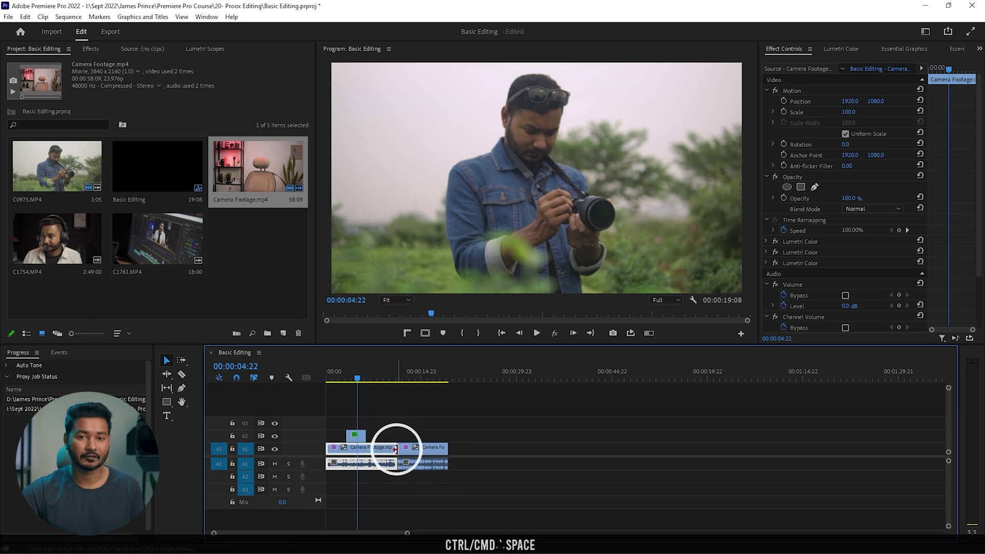
key("F1")
left_click(418, 110)
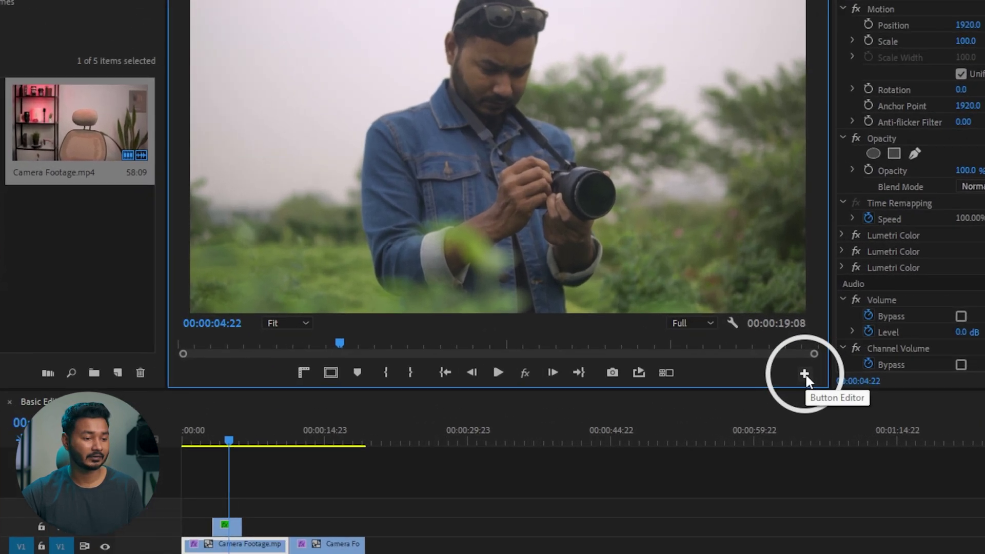
Step: Add the Toggle Proxies button to the Program monitor's button bar
left_click(804, 373)
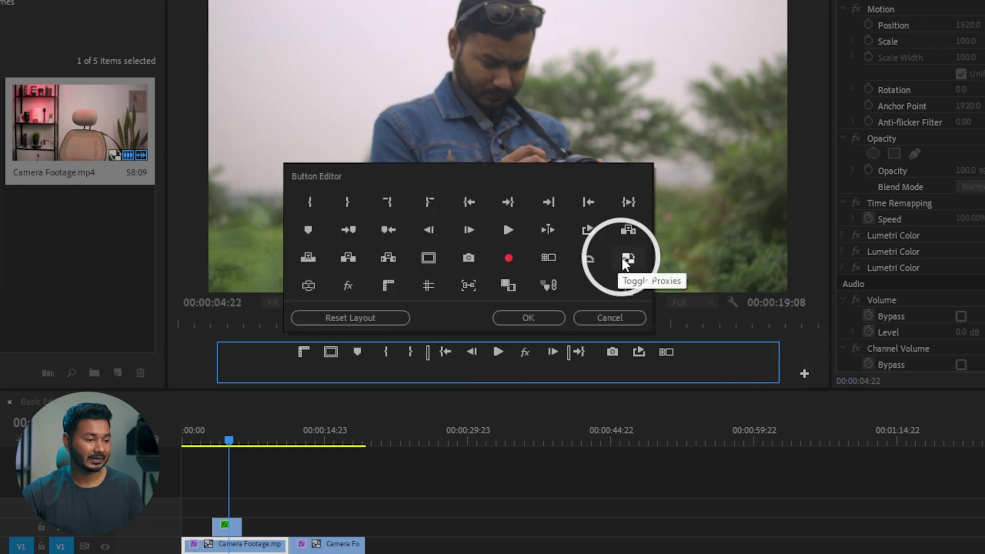
left_click_drag(625, 263, 687, 354)
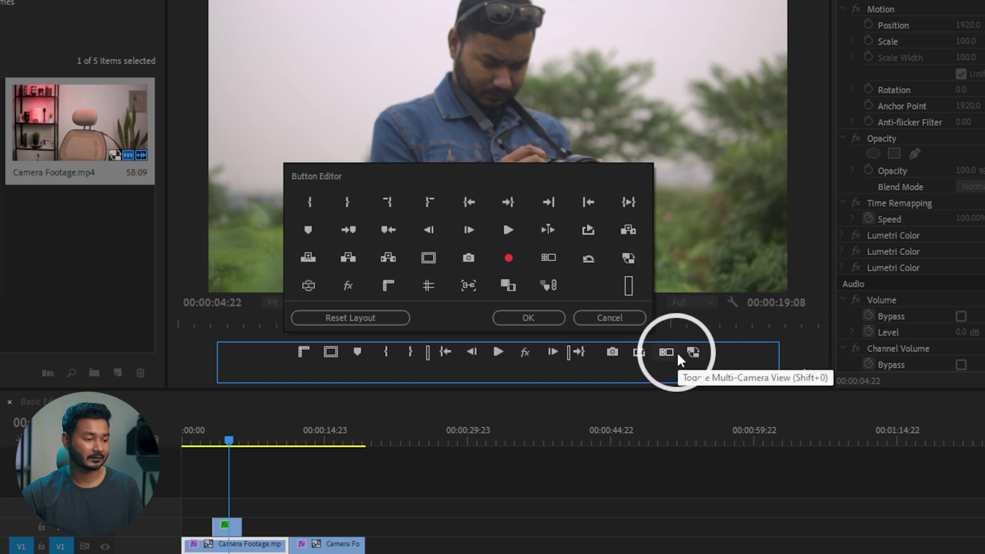
left_click(546, 318)
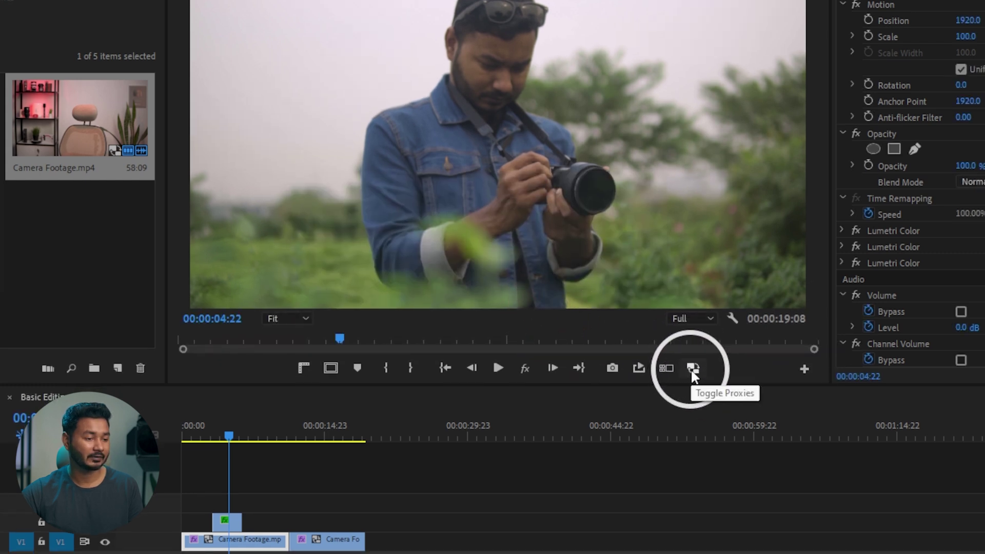
Step: Turn proxy playback on and move the playhead back toward the start
left_click(690, 365)
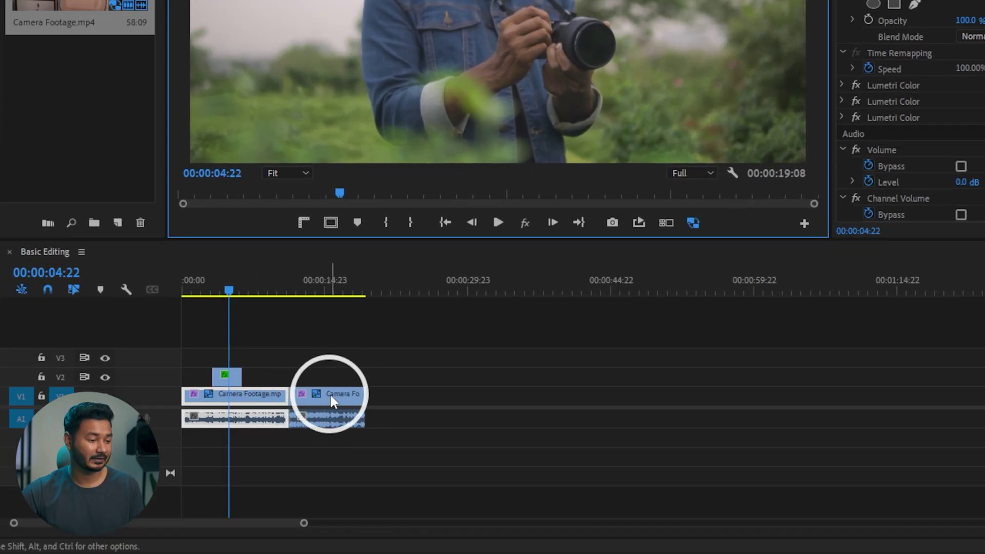
key("F1")
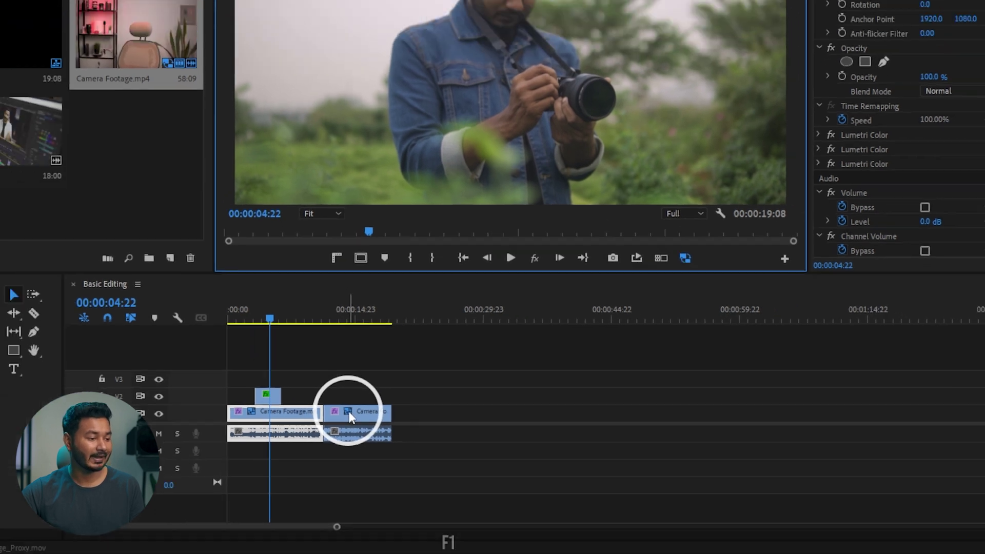
left_click(180, 290)
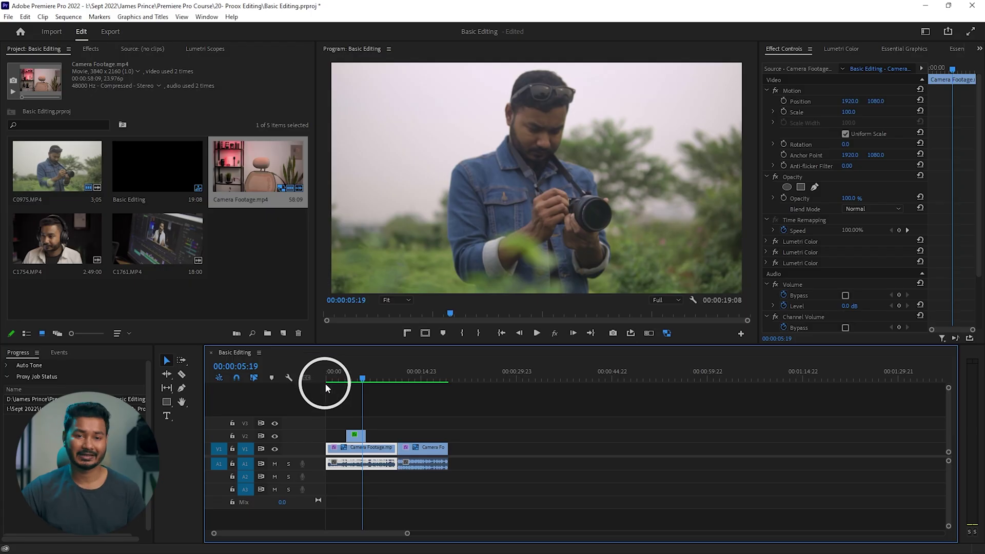
Step: Attach a proxy to Camera Footage.mp4 through Proxy > Attach Proxies, with Relink others automatically on
right_click(259, 173)
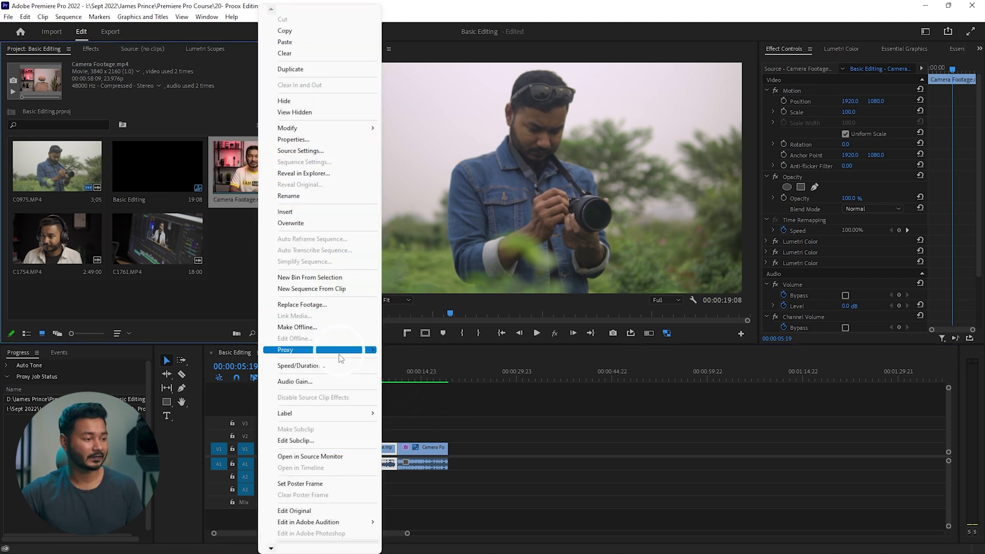
mouse_move(315, 353)
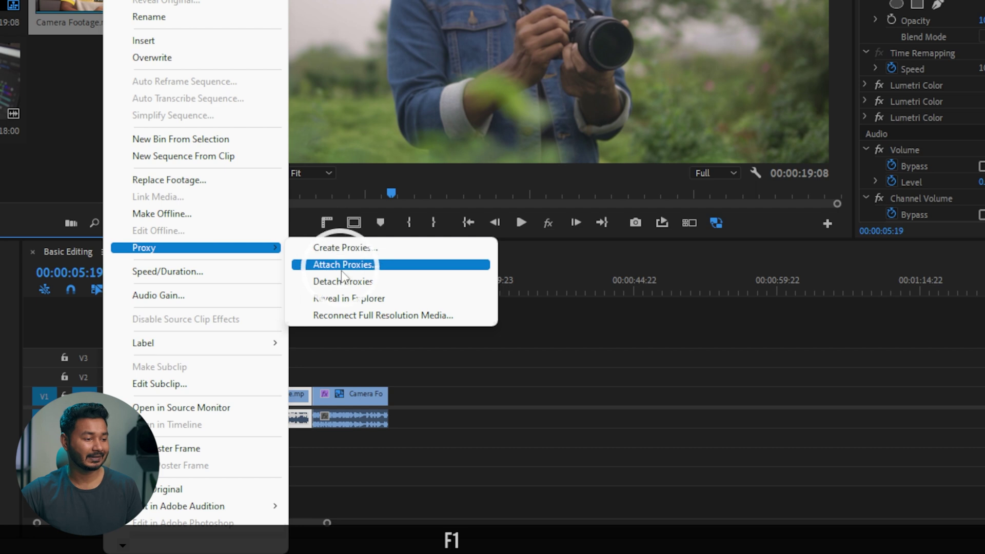
left_click(347, 266)
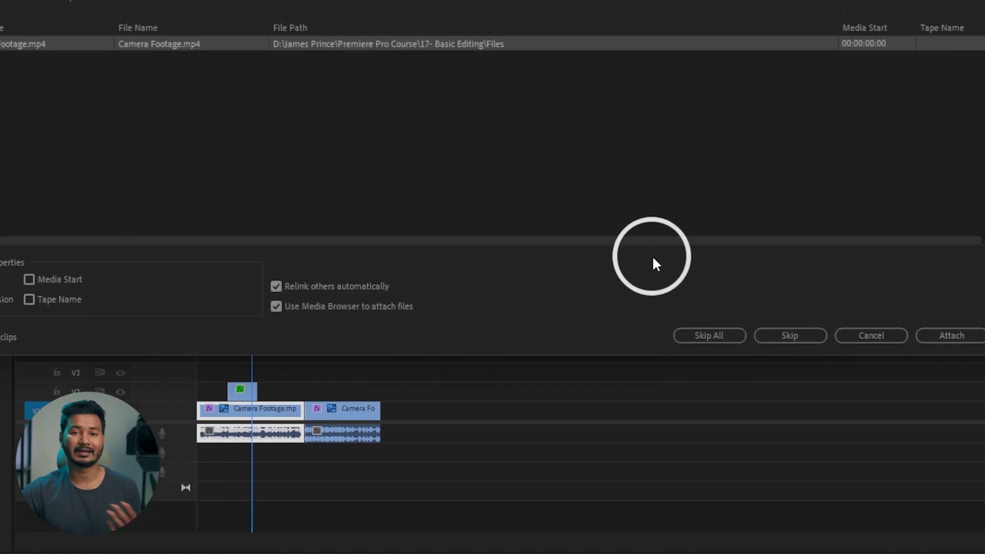
left_click(787, 362)
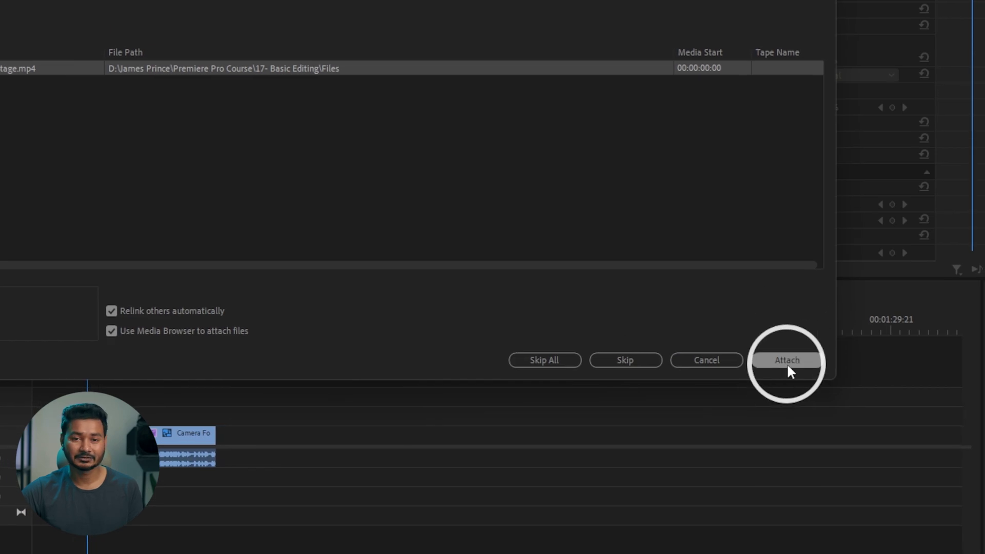